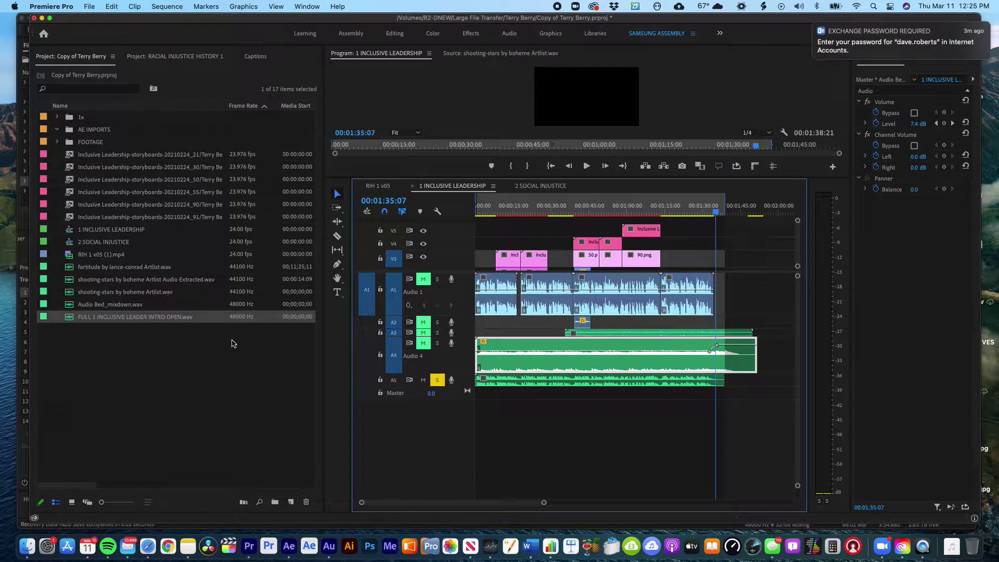
Switch to Adobe Audition and place shooting-stars by boheme Artlist.wav at the start of Track 4, accepting the sample-rate-conformed copy
key("super+Tab")
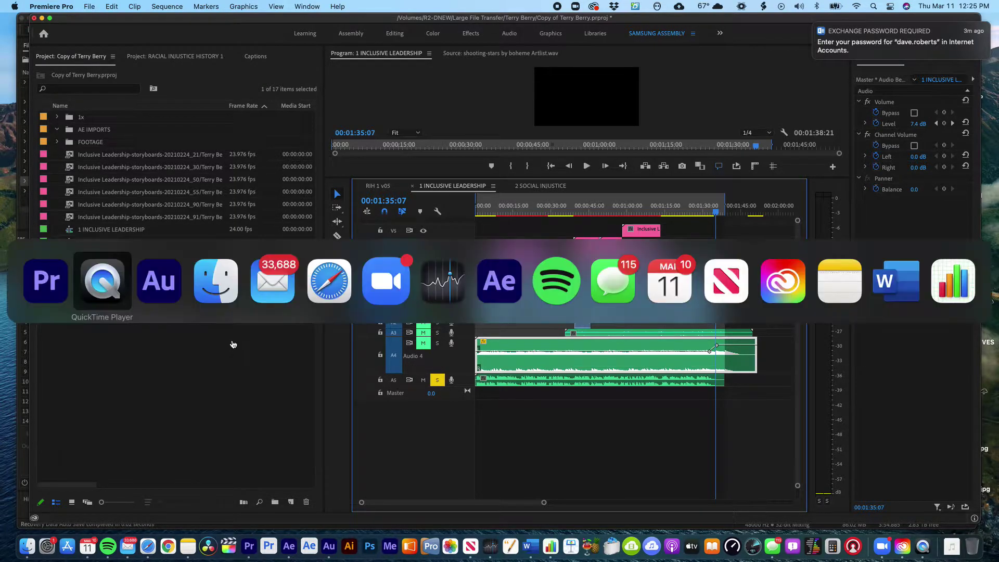
key("super+Tab")
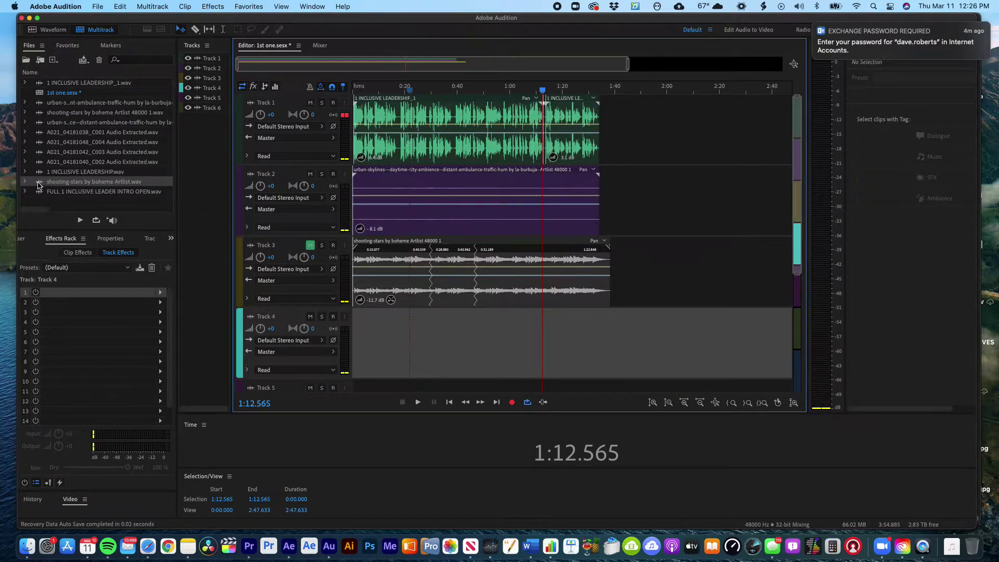
left_click_drag(39, 183, 348, 337)
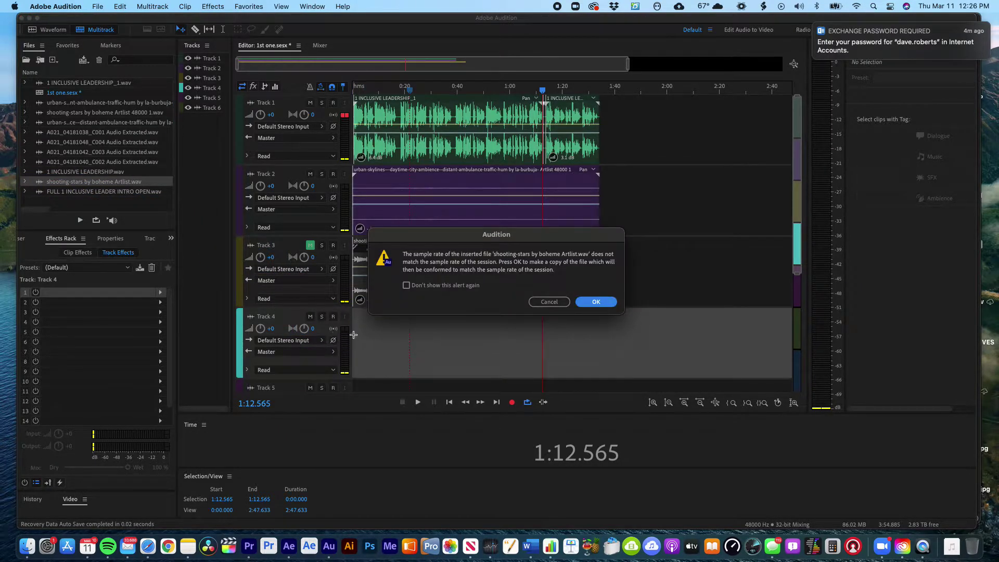
left_click(596, 302)
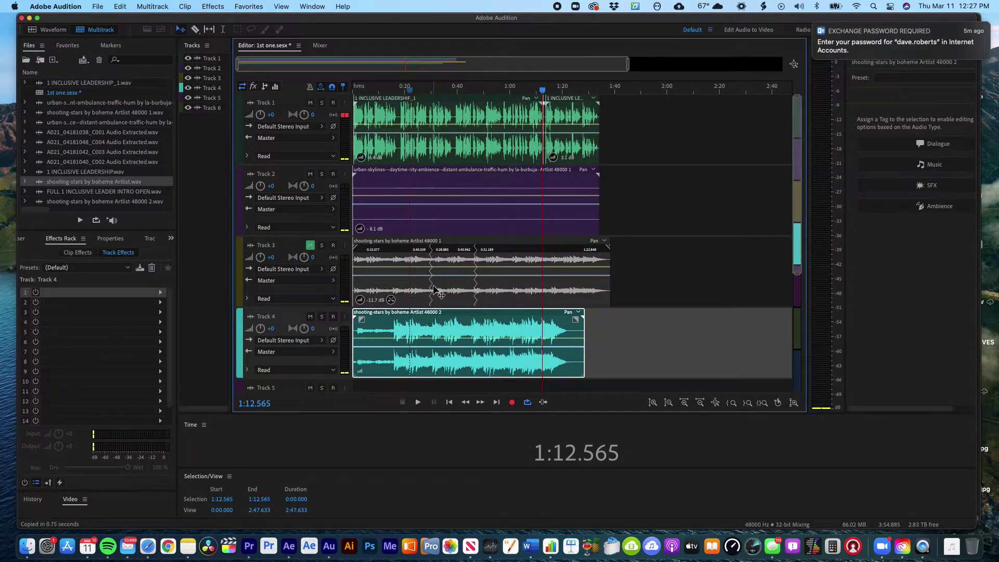
Solo Track 4 and audition the music around 0:15, placing the playhead at the end of the quiet intro
left_click(321, 317)
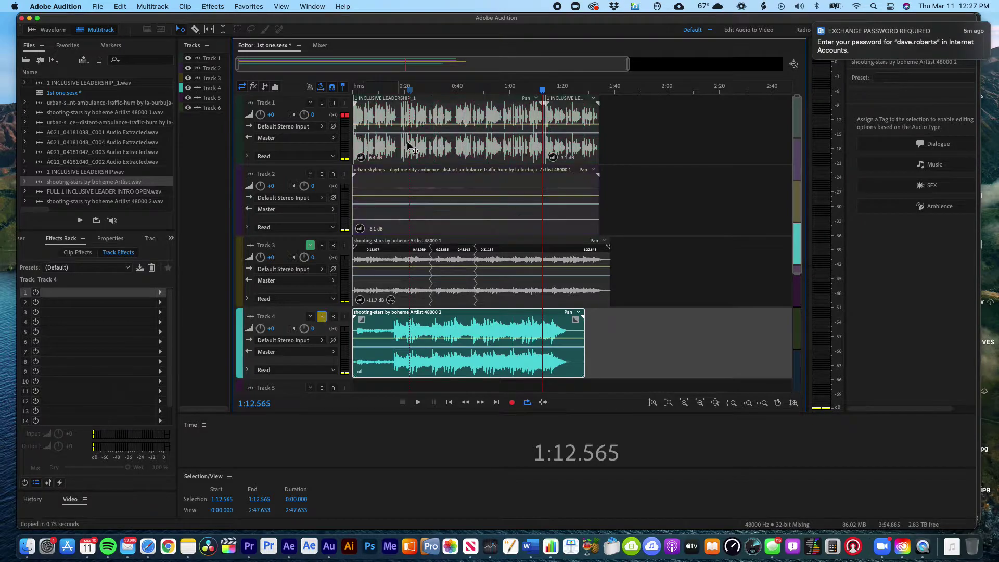
left_click_drag(406, 90, 392, 91)
key("space")
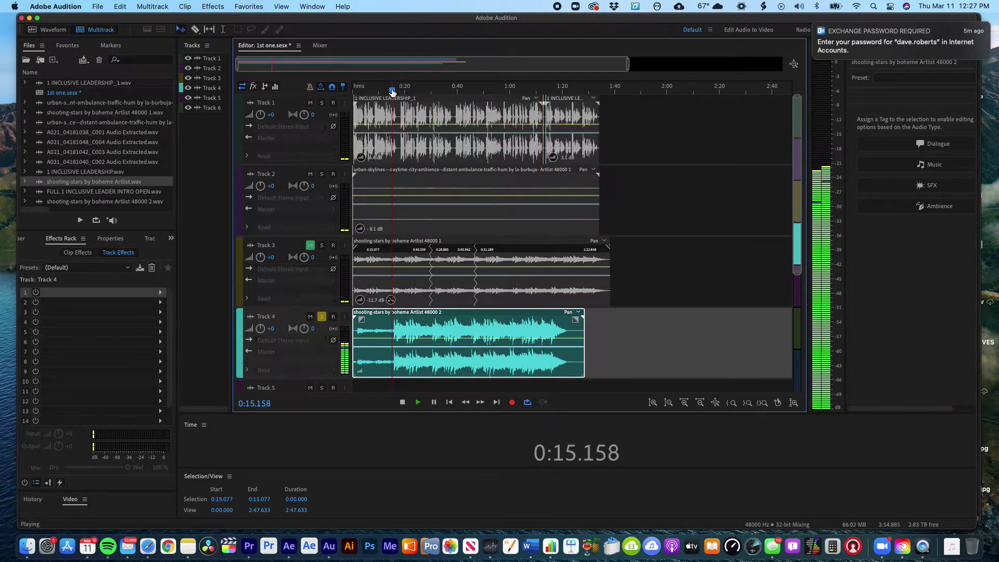
key("space")
left_click_drag(397, 89, 394, 90)
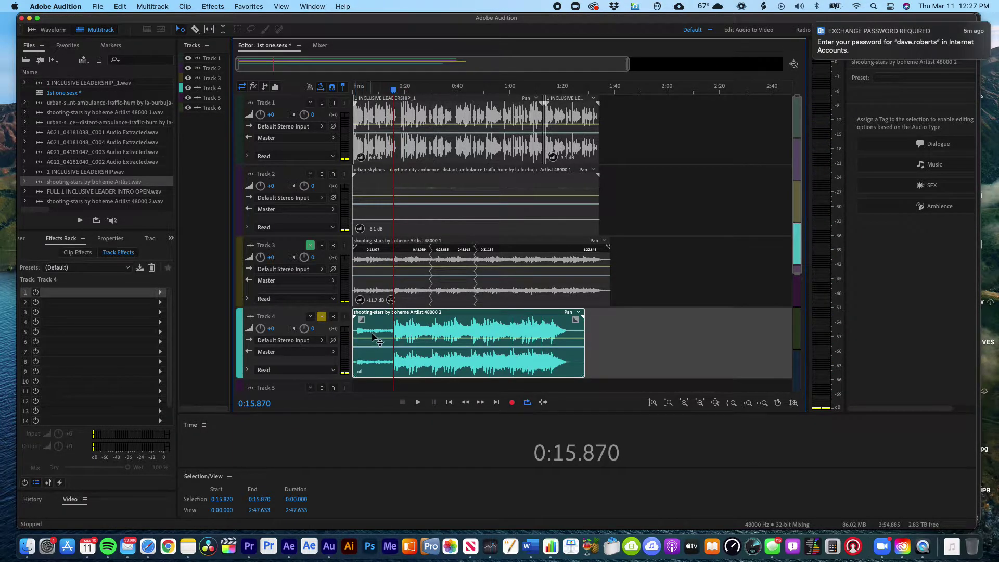
Trim the quiet intro and silent tail off the Track 4 music clip and move it to the session start
left_click_drag(355, 331, 394, 331)
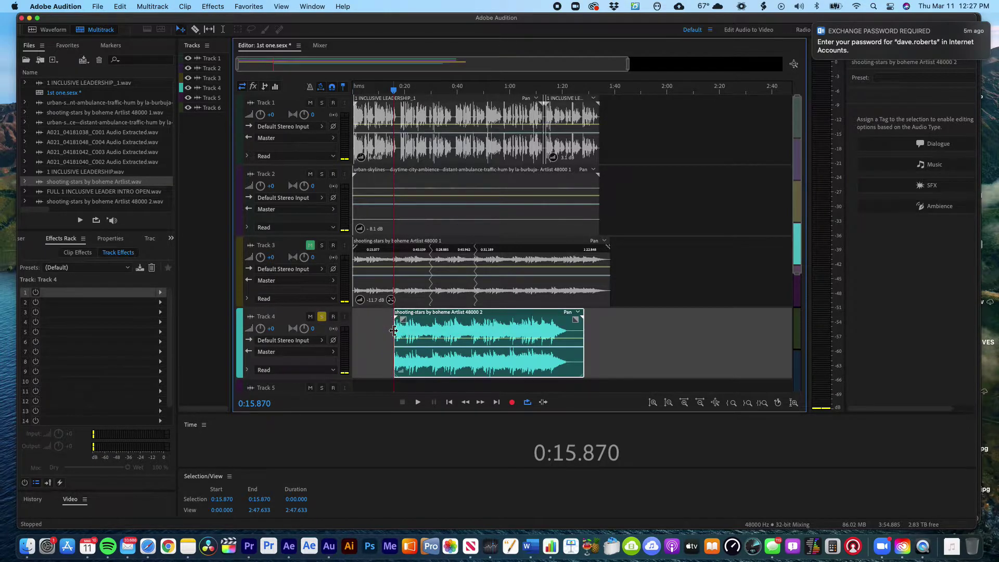
left_click_drag(393, 330, 391, 330)
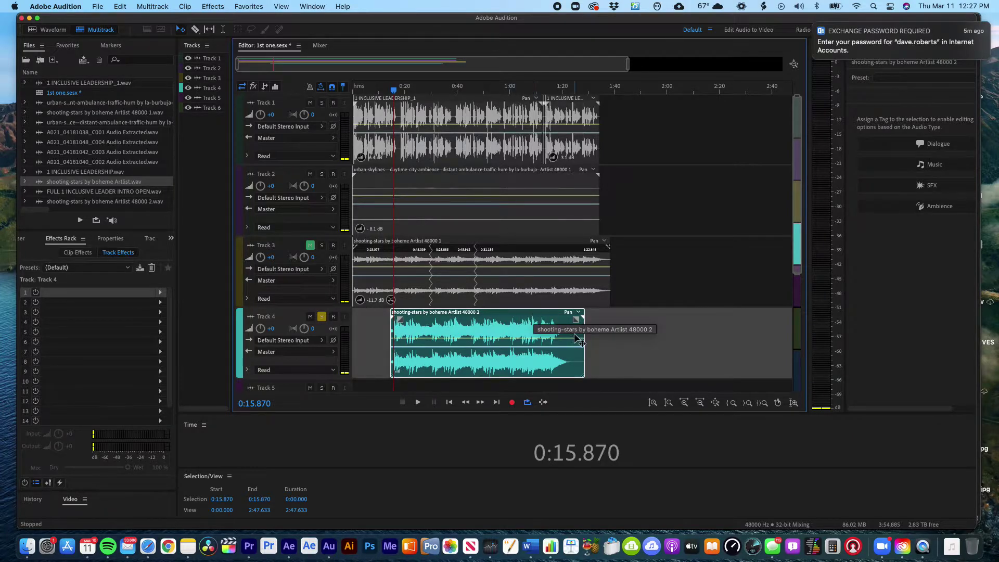
left_click_drag(583, 332, 490, 318)
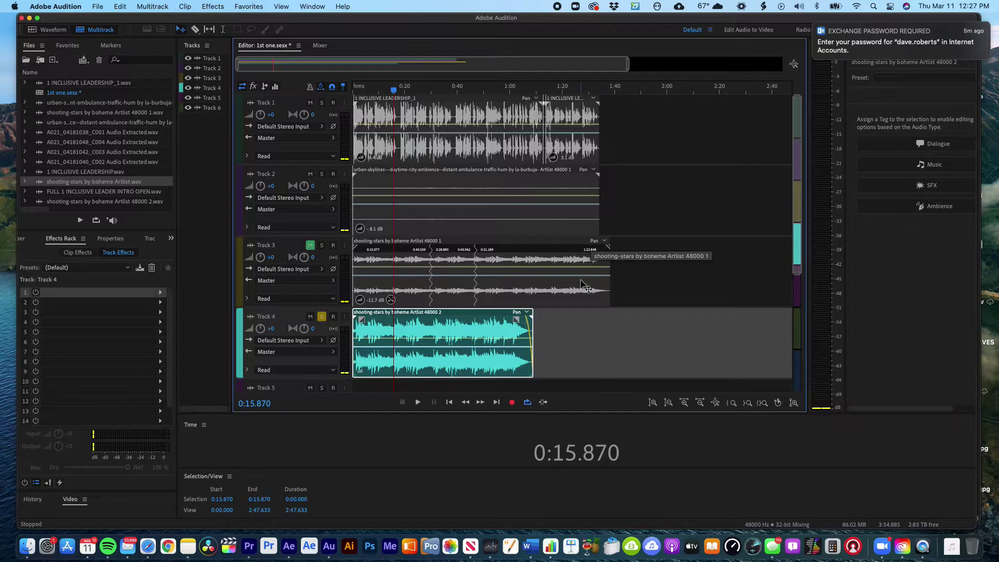
Place the playhead at the end of the Track 1 narration and enable Remix for the Track 4 music clip
left_click(607, 89)
left_click_drag(607, 89, 601, 91)
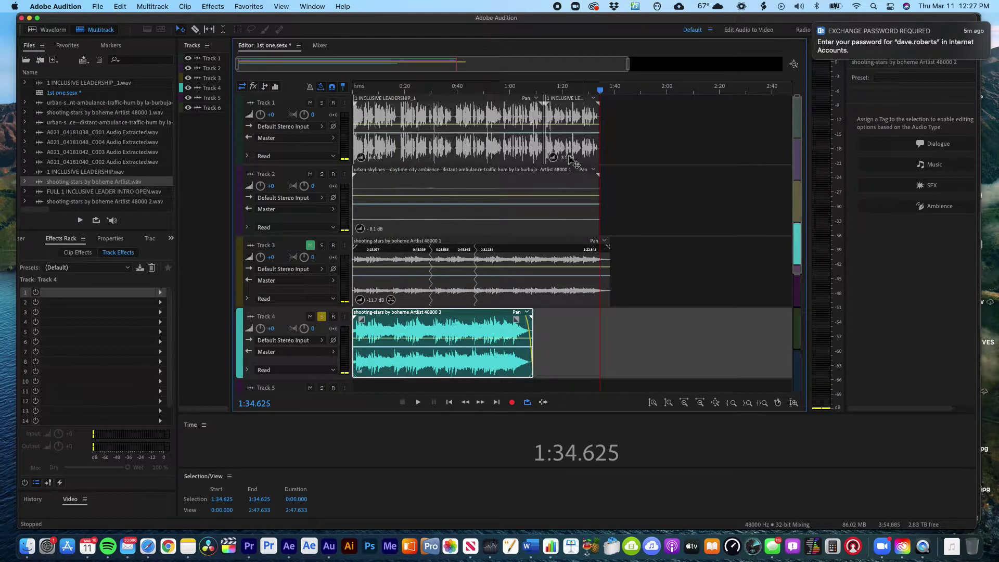
right_click(447, 318)
left_click(435, 323)
left_click(115, 240)
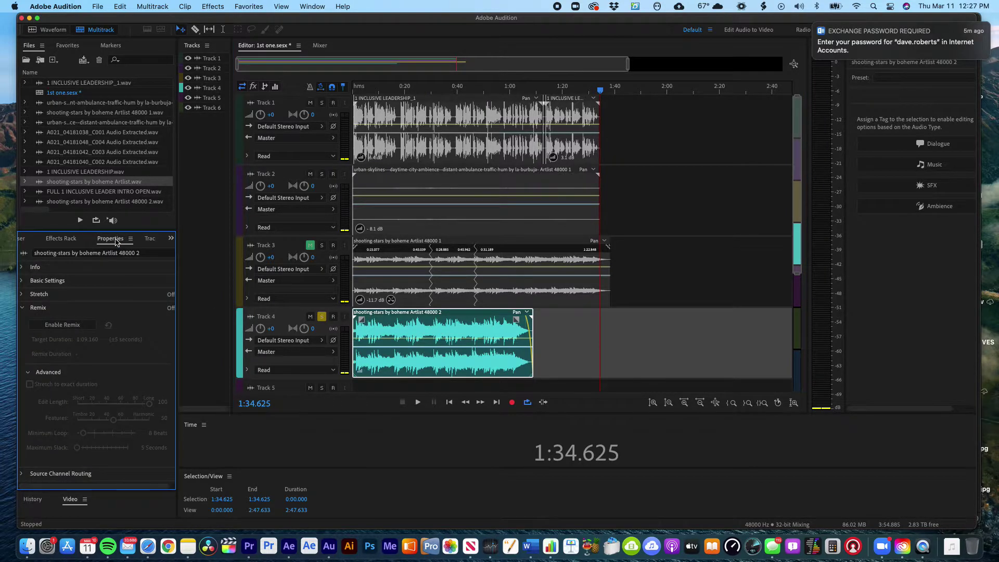
left_click(23, 308)
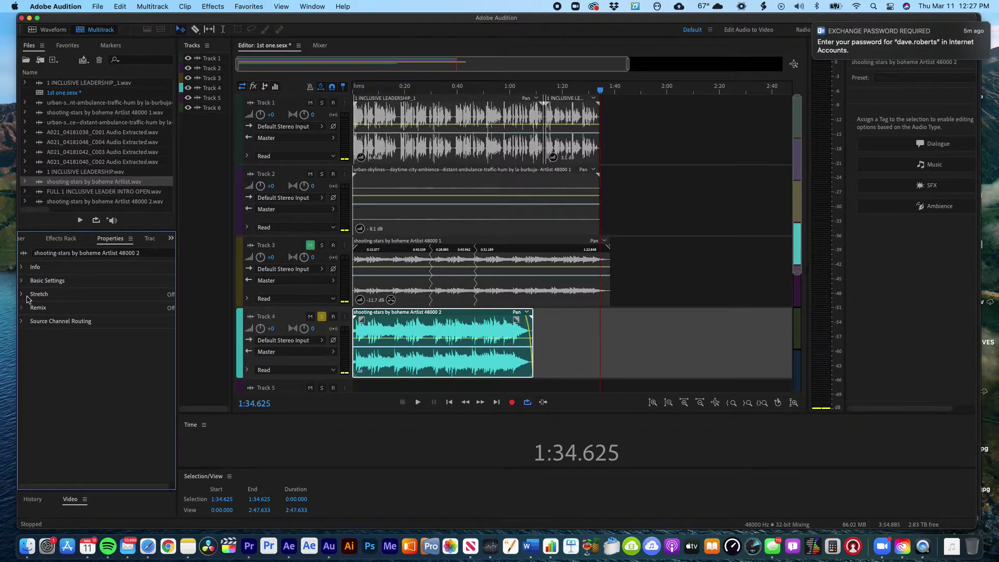
left_click(22, 283)
left_click(23, 282)
left_click(23, 308)
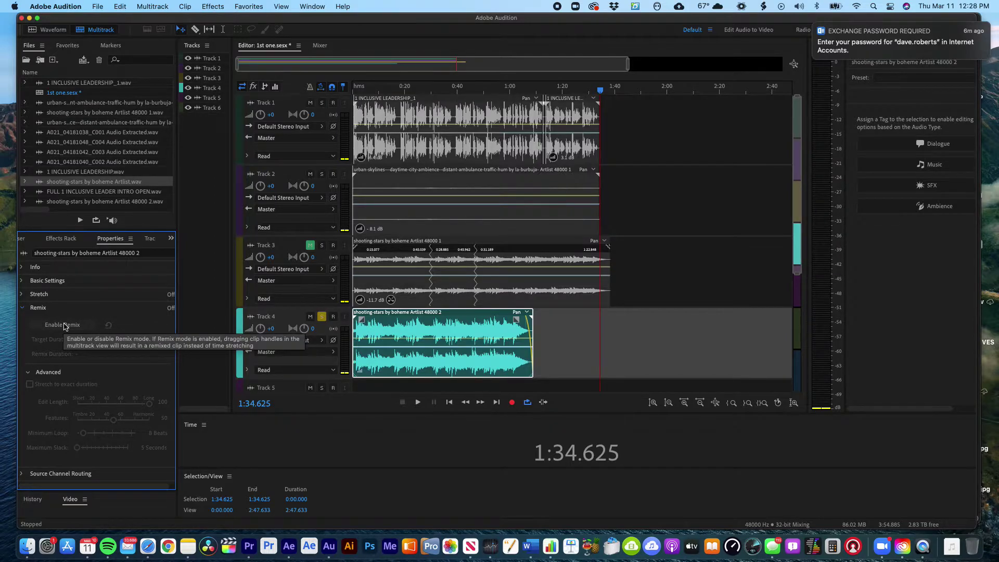
left_click(65, 326)
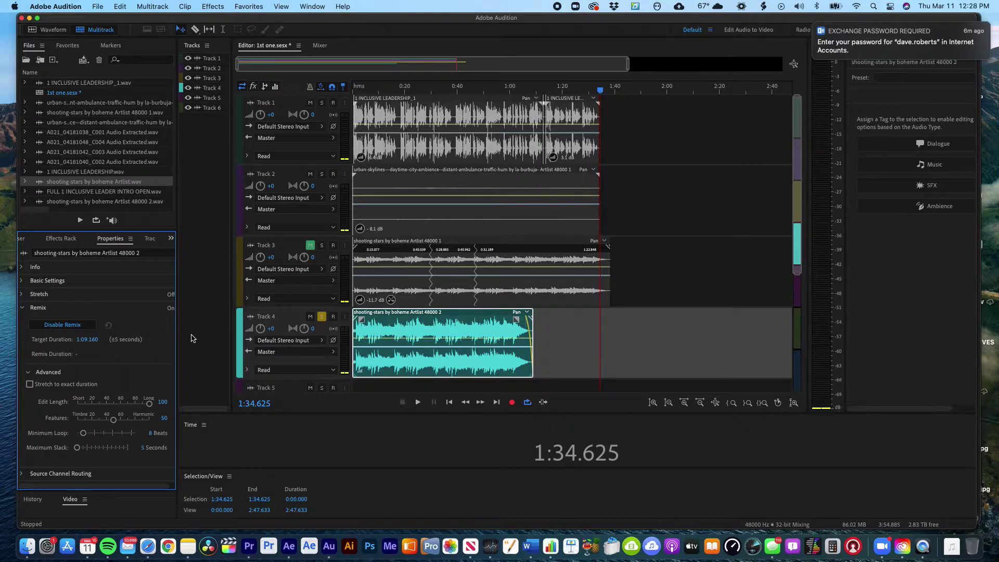
Set the Track 4 clip's Remix target duration to 1:36.160
left_click(87, 340)
left_click(86, 340)
key("BackSpace")
key("BackSpace")
key("BackSpace")
type(":36")
key("Return")
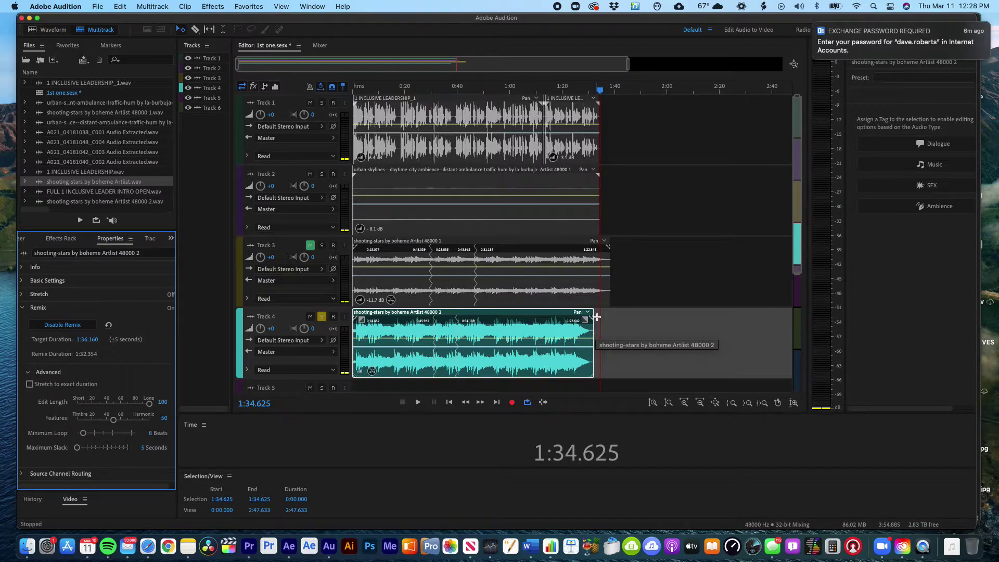
Check the remixed clip's end against the narration's end and set its Remix target duration to 1:40.160
left_click_drag(600, 94, 594, 93)
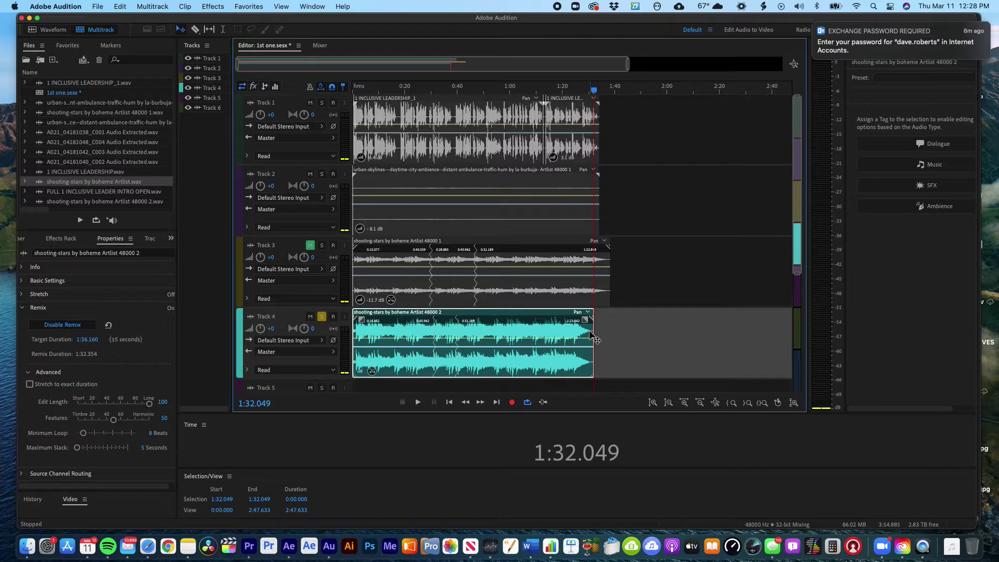
left_click(86, 344)
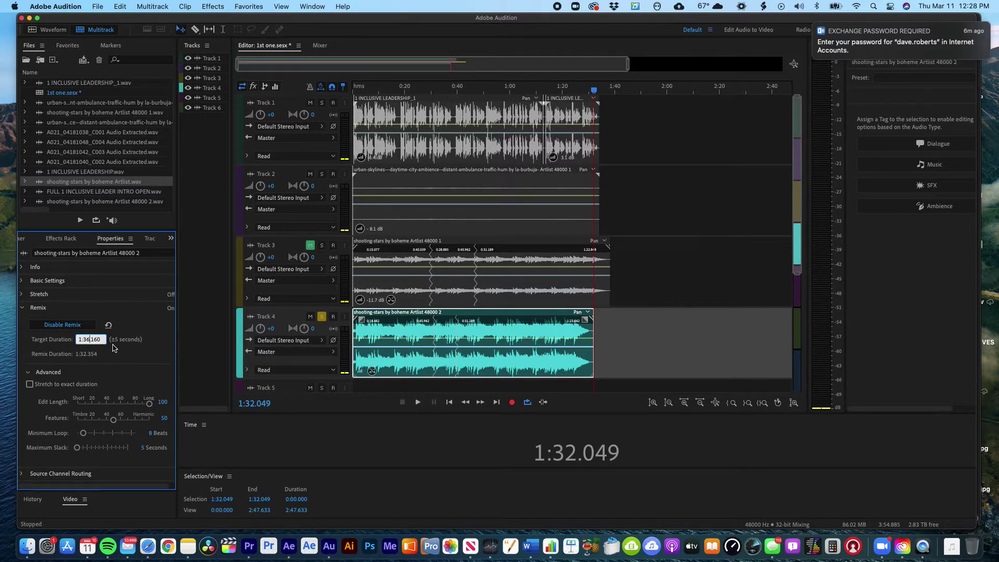
key("BackSpace")
key("BackSpace")
key("BackSpace")
type(":40")
key("Return")
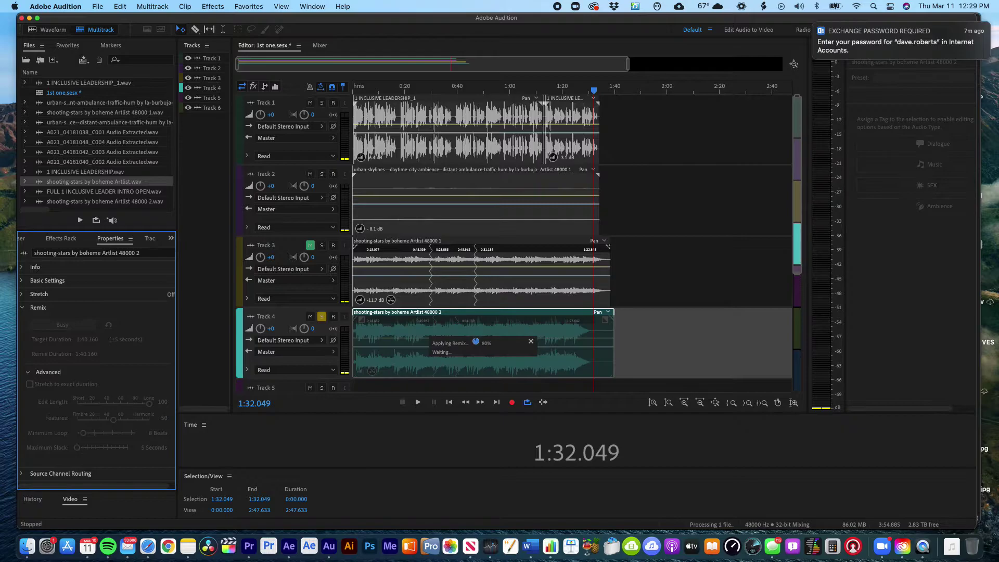
Play the ending of the remixed Track 4 clip from about 1:31
left_click(591, 93)
key("space")
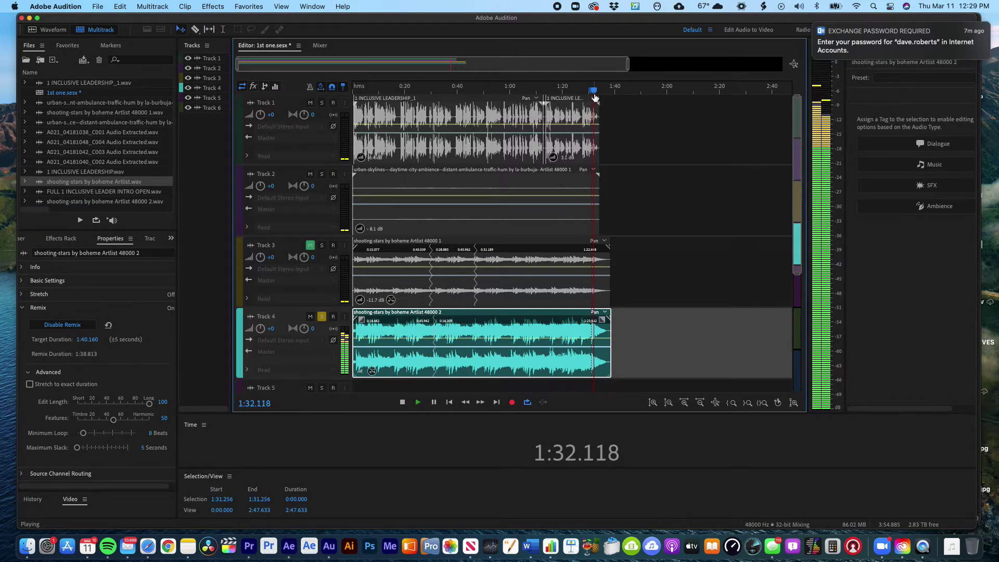
left_click_drag(595, 93, 450, 93)
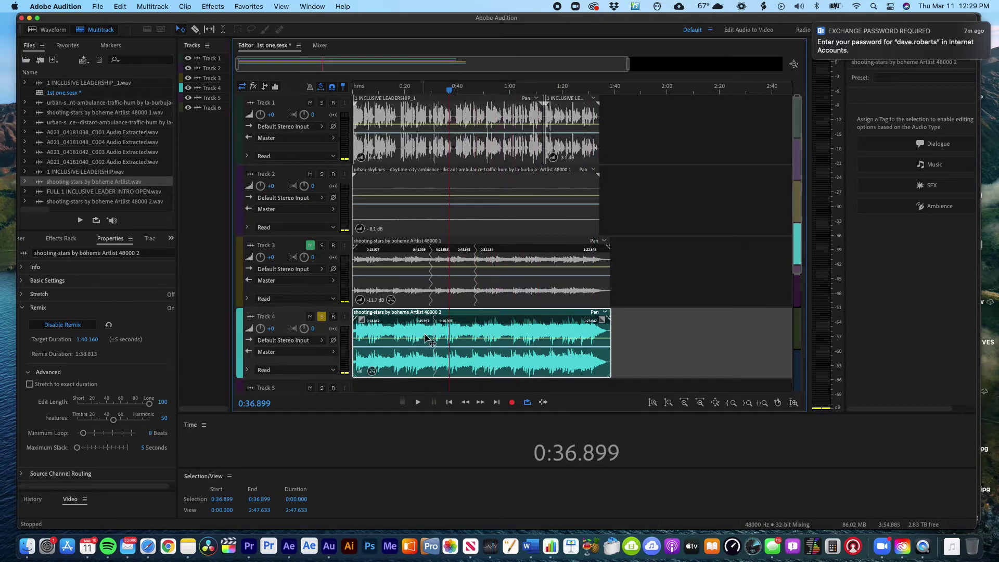
Play the remixed Track 4 music across its edit point, starting from about 0:30 and again from about 0:24
left_click_drag(449, 89, 433, 92)
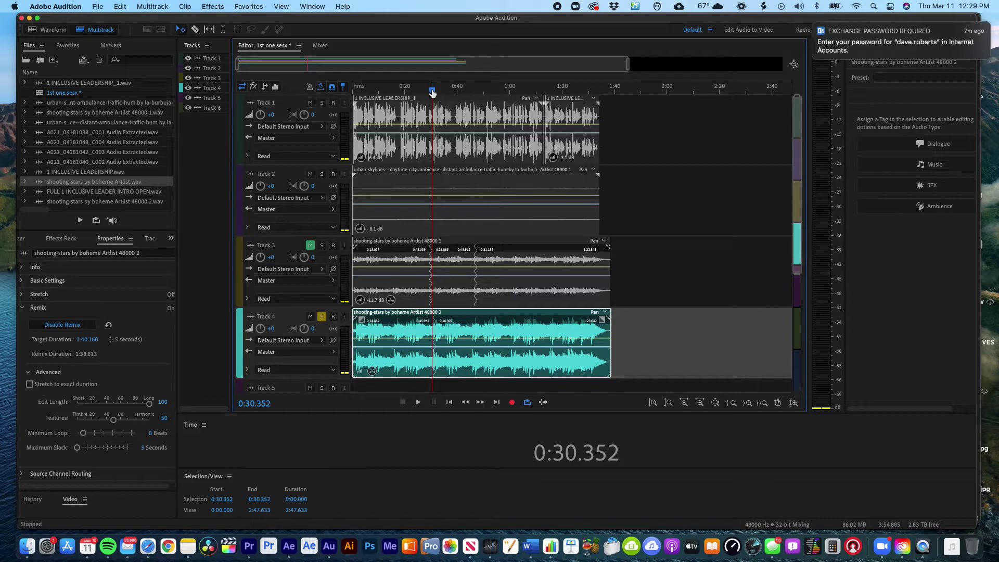
key("space")
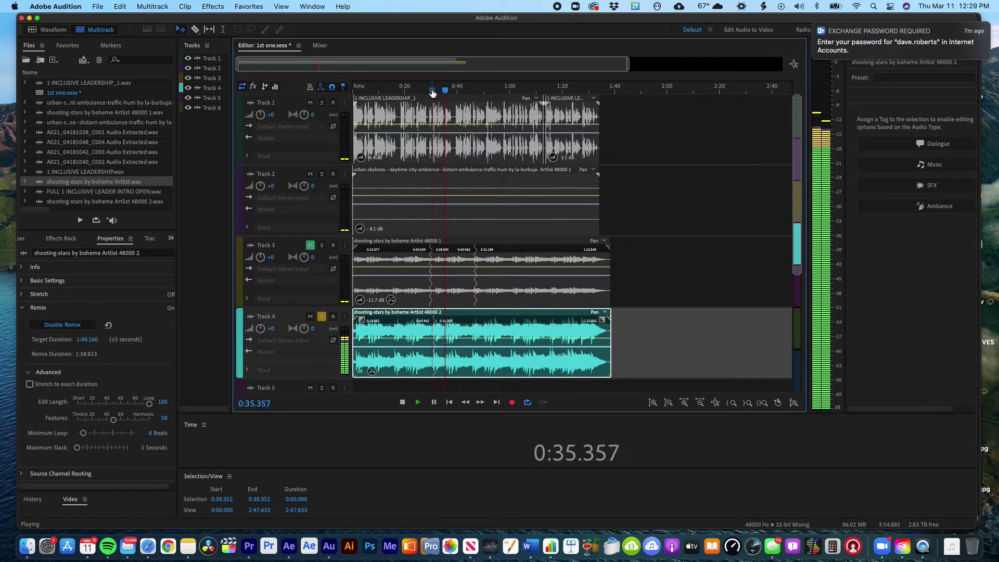
key("space")
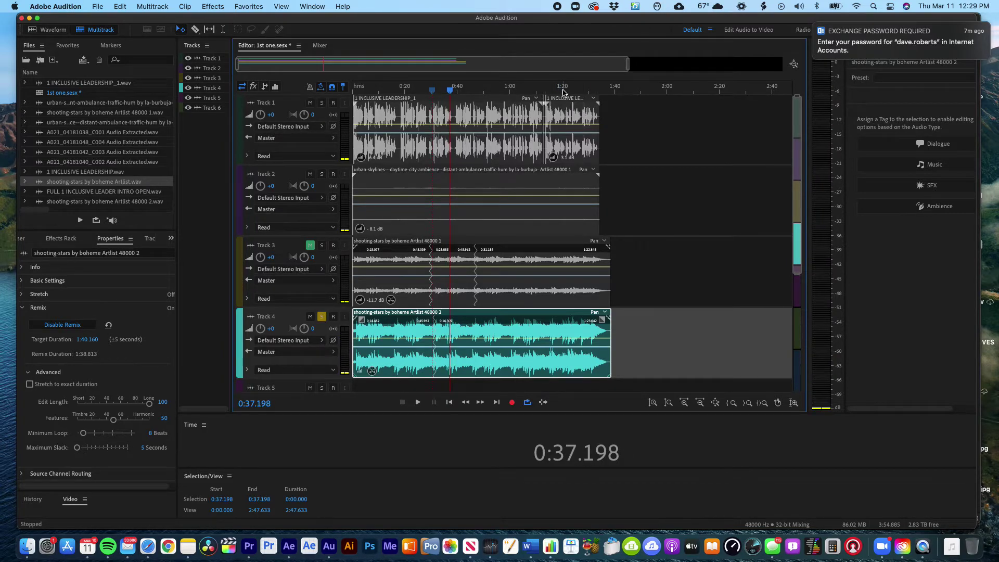
left_click(449, 91)
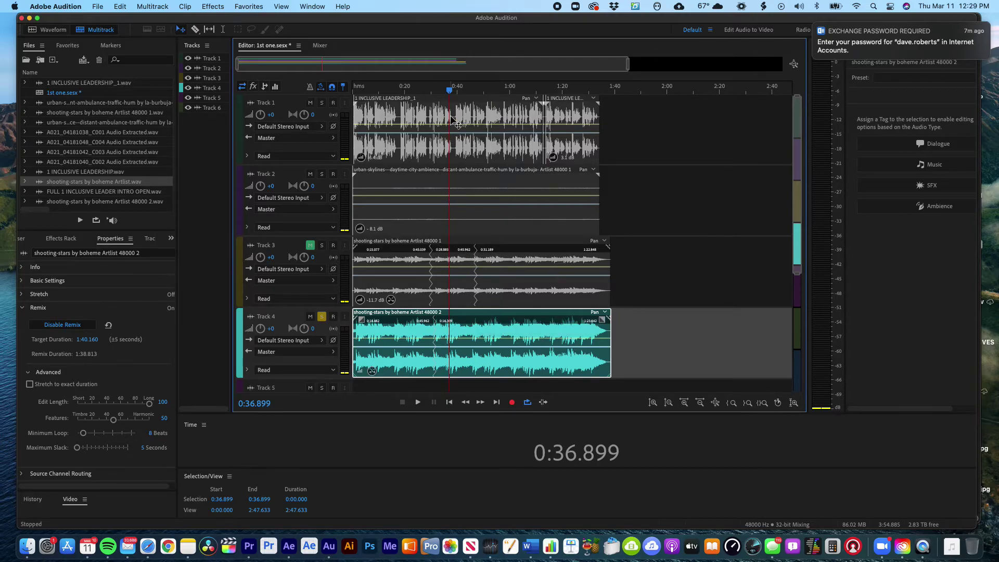
left_click_drag(450, 92, 414, 91)
key("space")
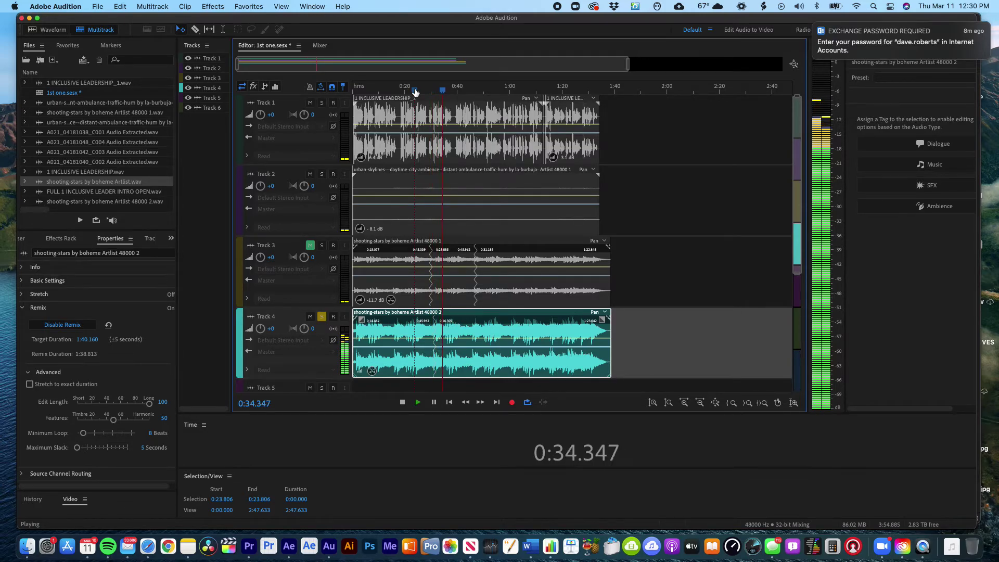
key("space")
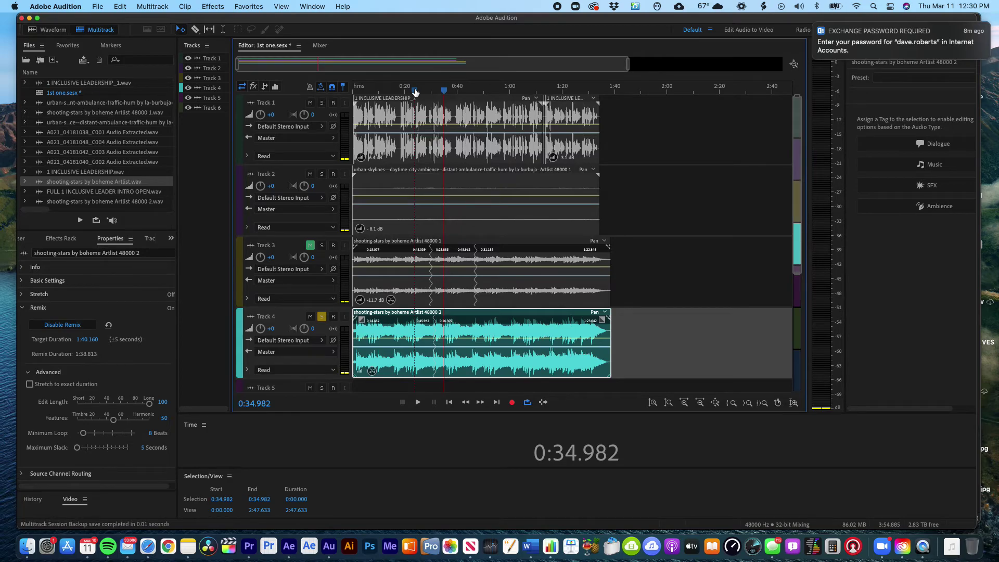